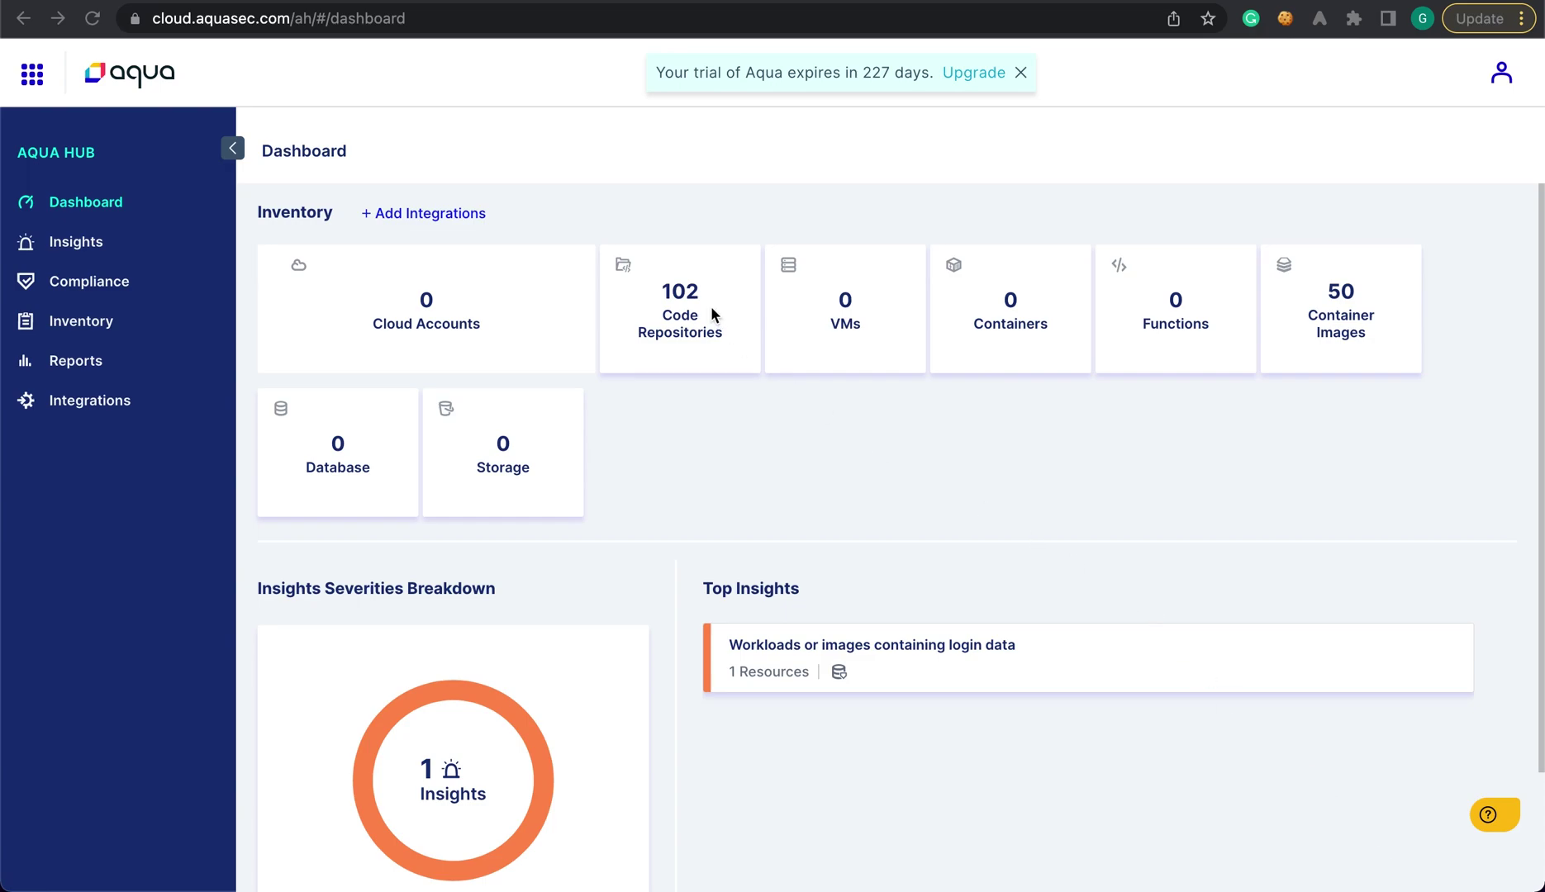
Switch from Aqua Hub to Supply Chain Security and show its release artifacts list.
{"action": "left_click", "coordinate": [34, 76]}
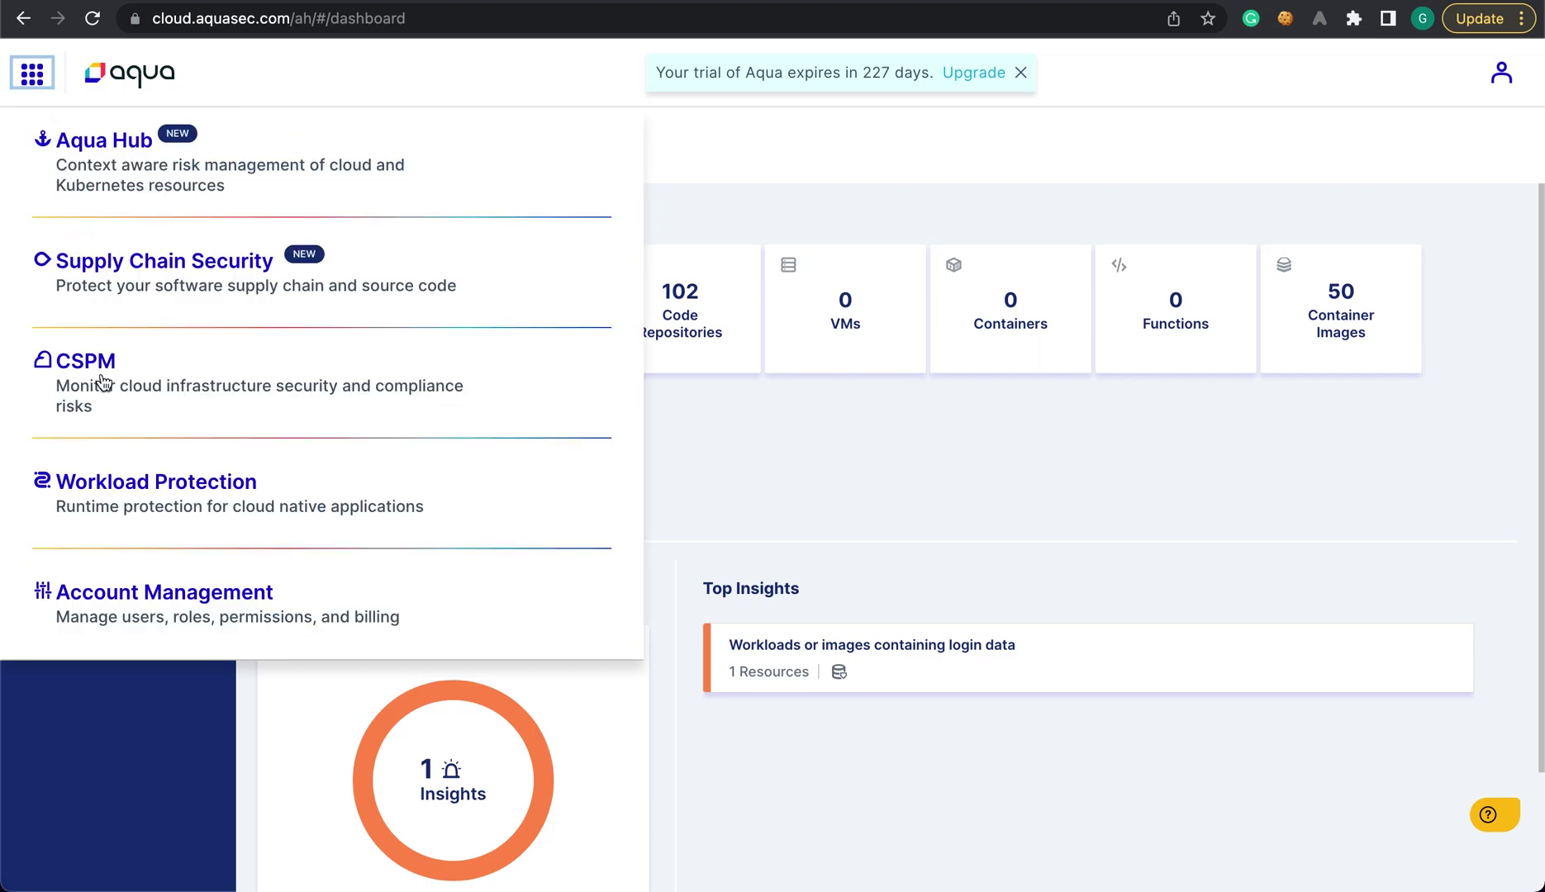
{"action": "left_click", "coordinate": [173, 276]}
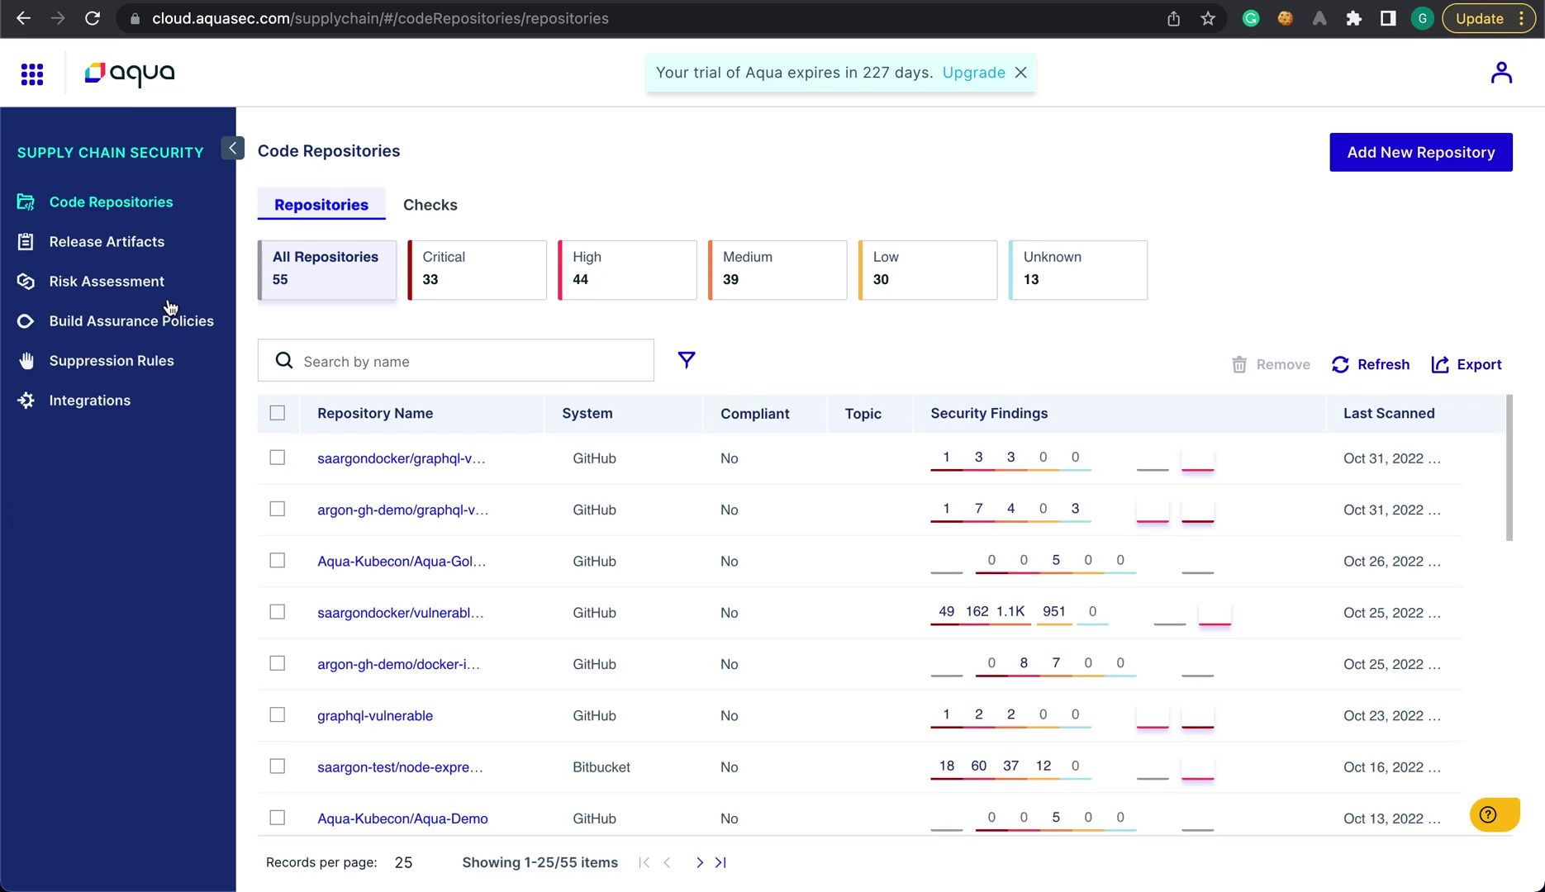
{"action": "left_click", "coordinate": [140, 252]}
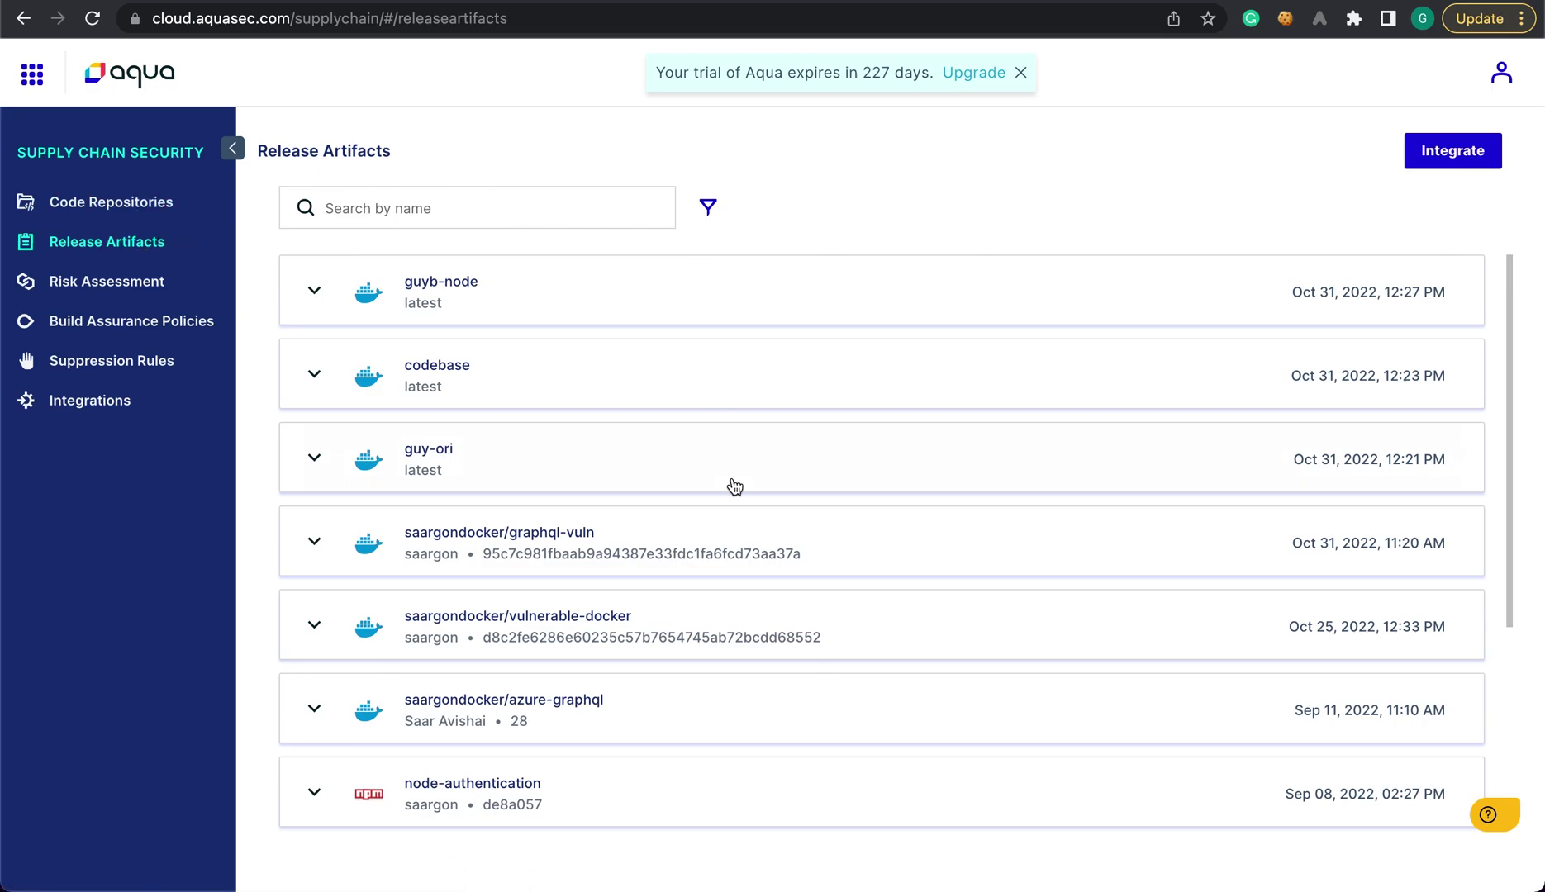
{"action": "scroll", "coordinate": [729, 486], "scroll_direction": "down", "scroll_amount": 3}
{"action": "scroll", "coordinate": [733, 486], "scroll_direction": "down", "scroll_amount": 3}
{"action": "scroll", "coordinate": [733, 486], "scroll_direction": "up", "scroll_amount": 5}
Show the release artifact filters for dependency, license, dependency type and security findings.
{"action": "left_click", "coordinate": [708, 211]}
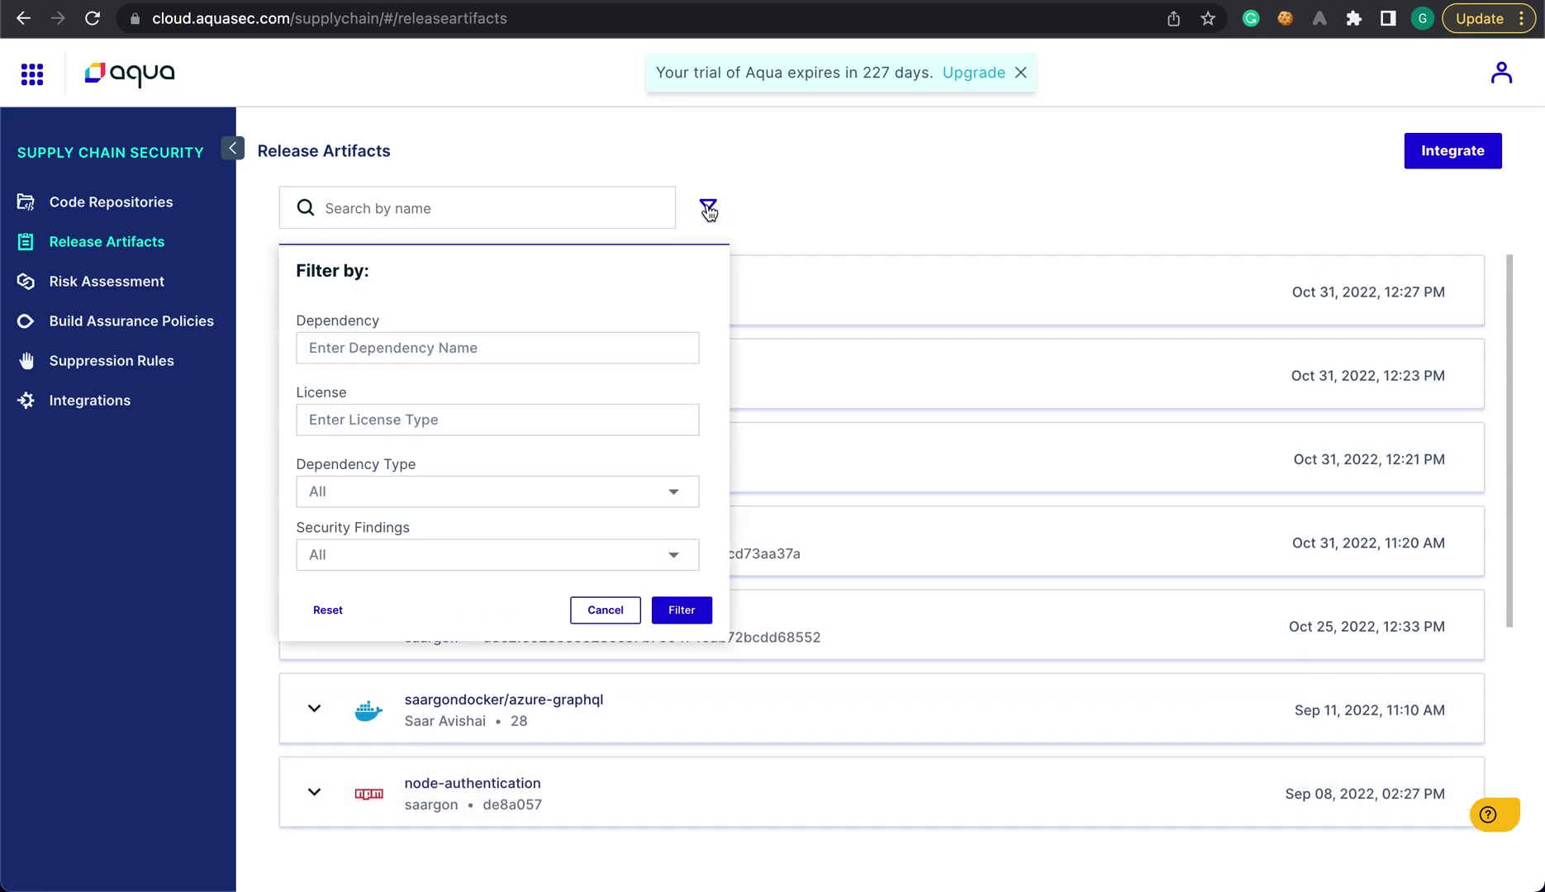
Filter release artifacts by the openssl dependency, leaving five matching images.
{"action": "left_click", "coordinate": [505, 349]}
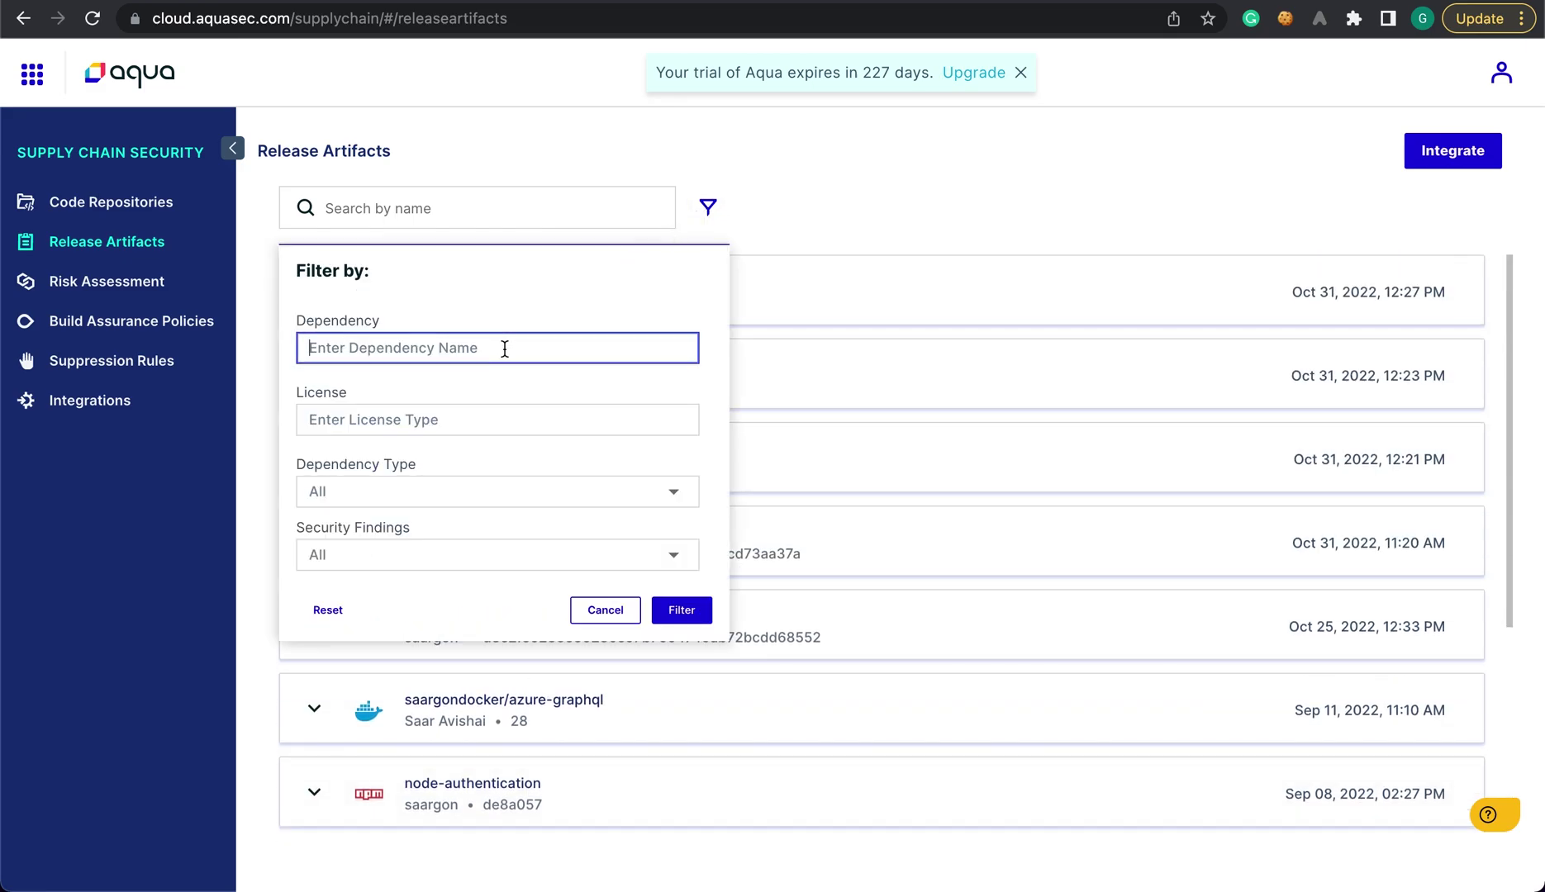
{"action": "type", "text": "openssl"}
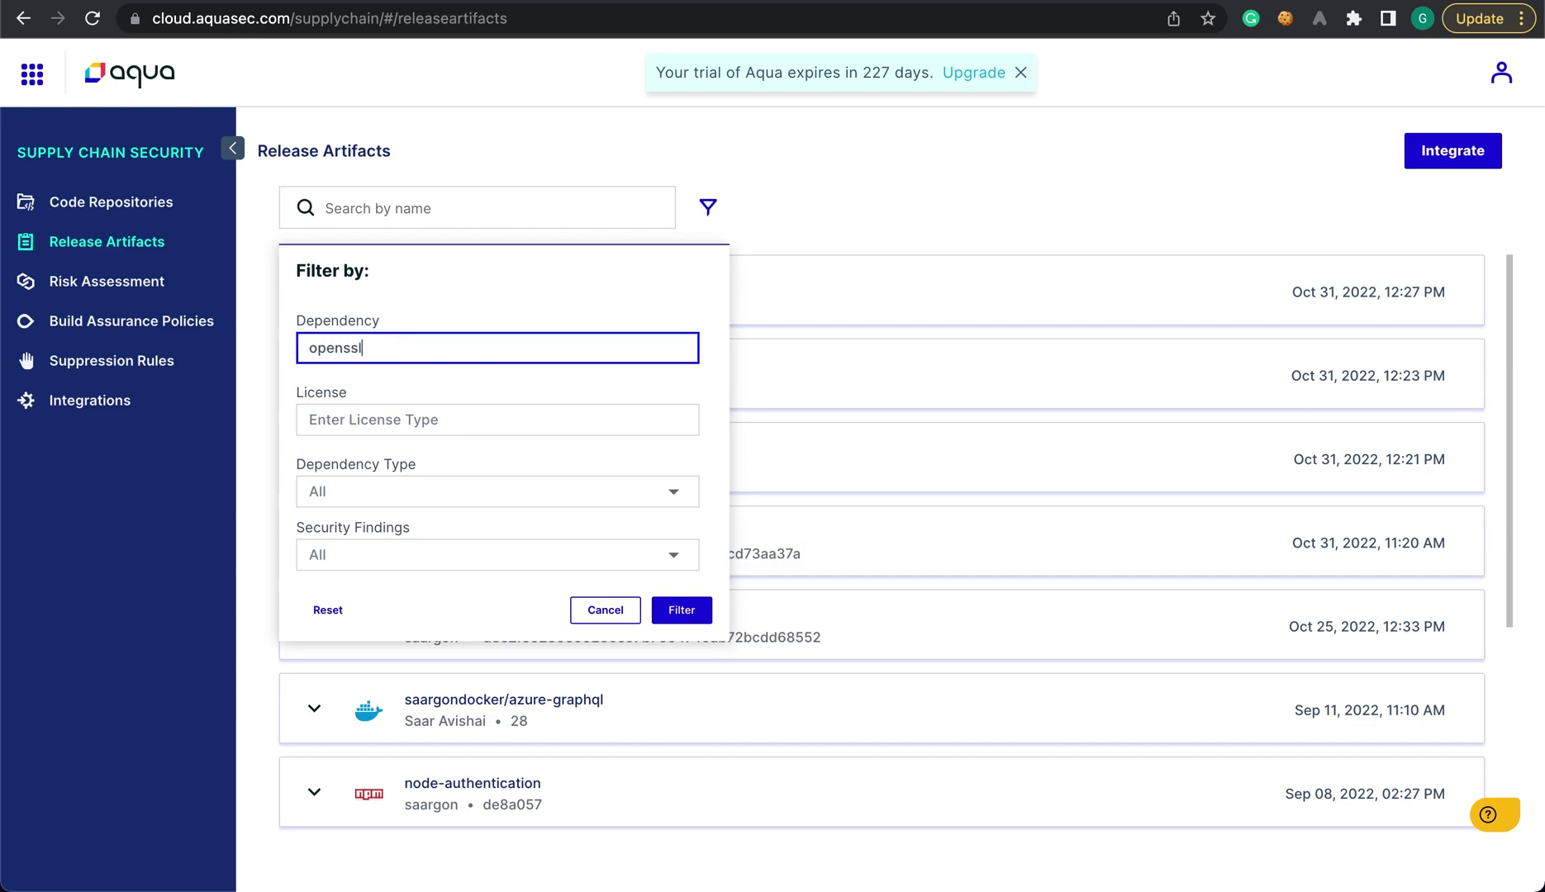
{"action": "left_click", "coordinate": [699, 615]}
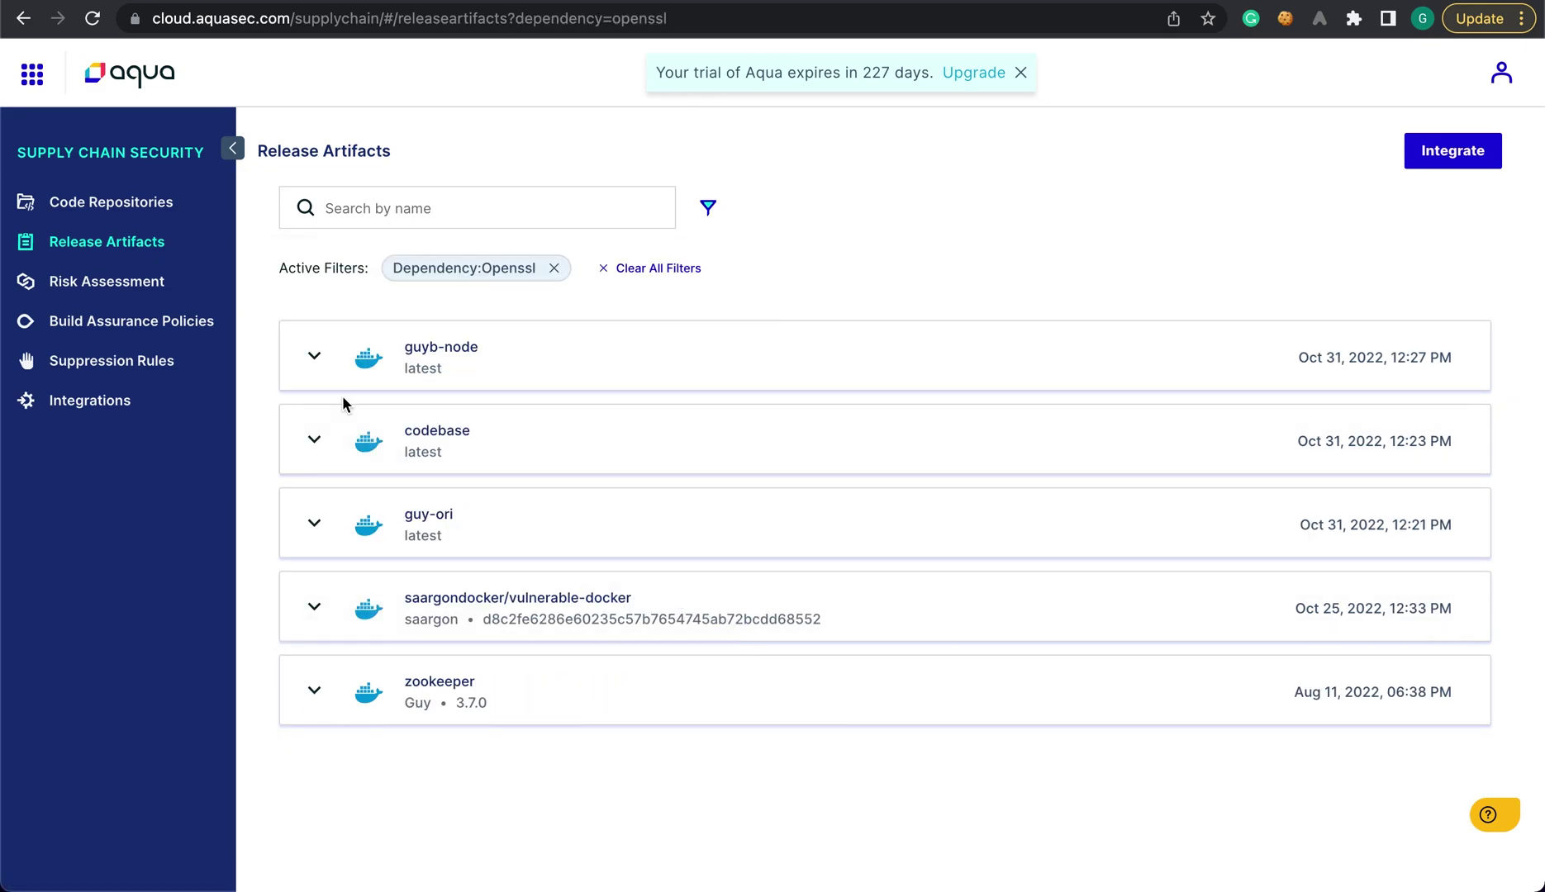
{"action": "left_click", "coordinate": [314, 359]}
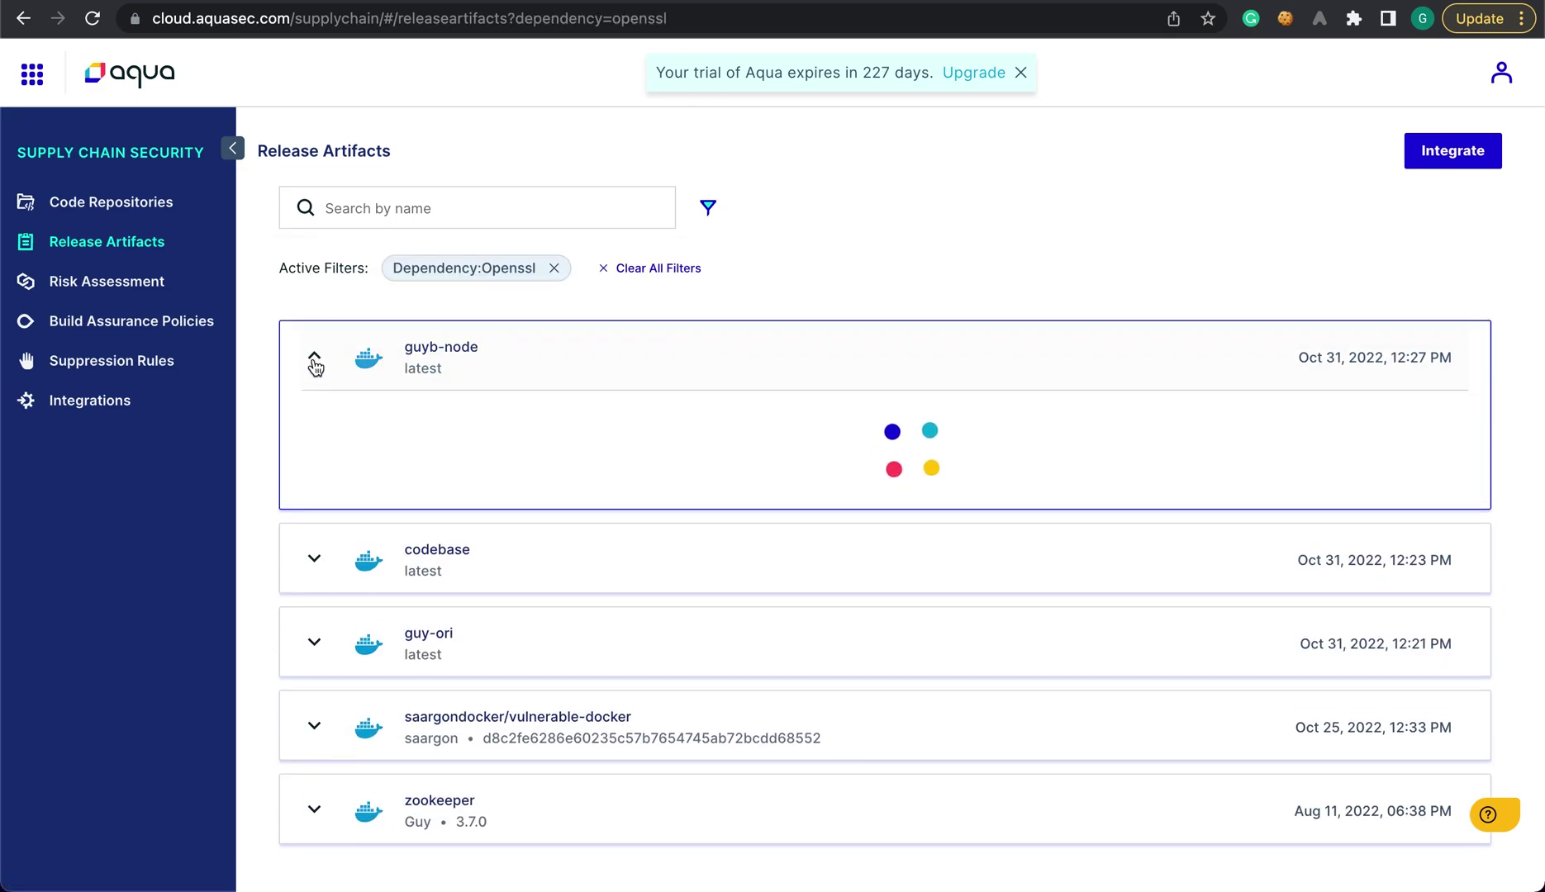
{"action": "scroll", "coordinate": [545, 446], "scroll_direction": "down", "scroll_amount": 3}
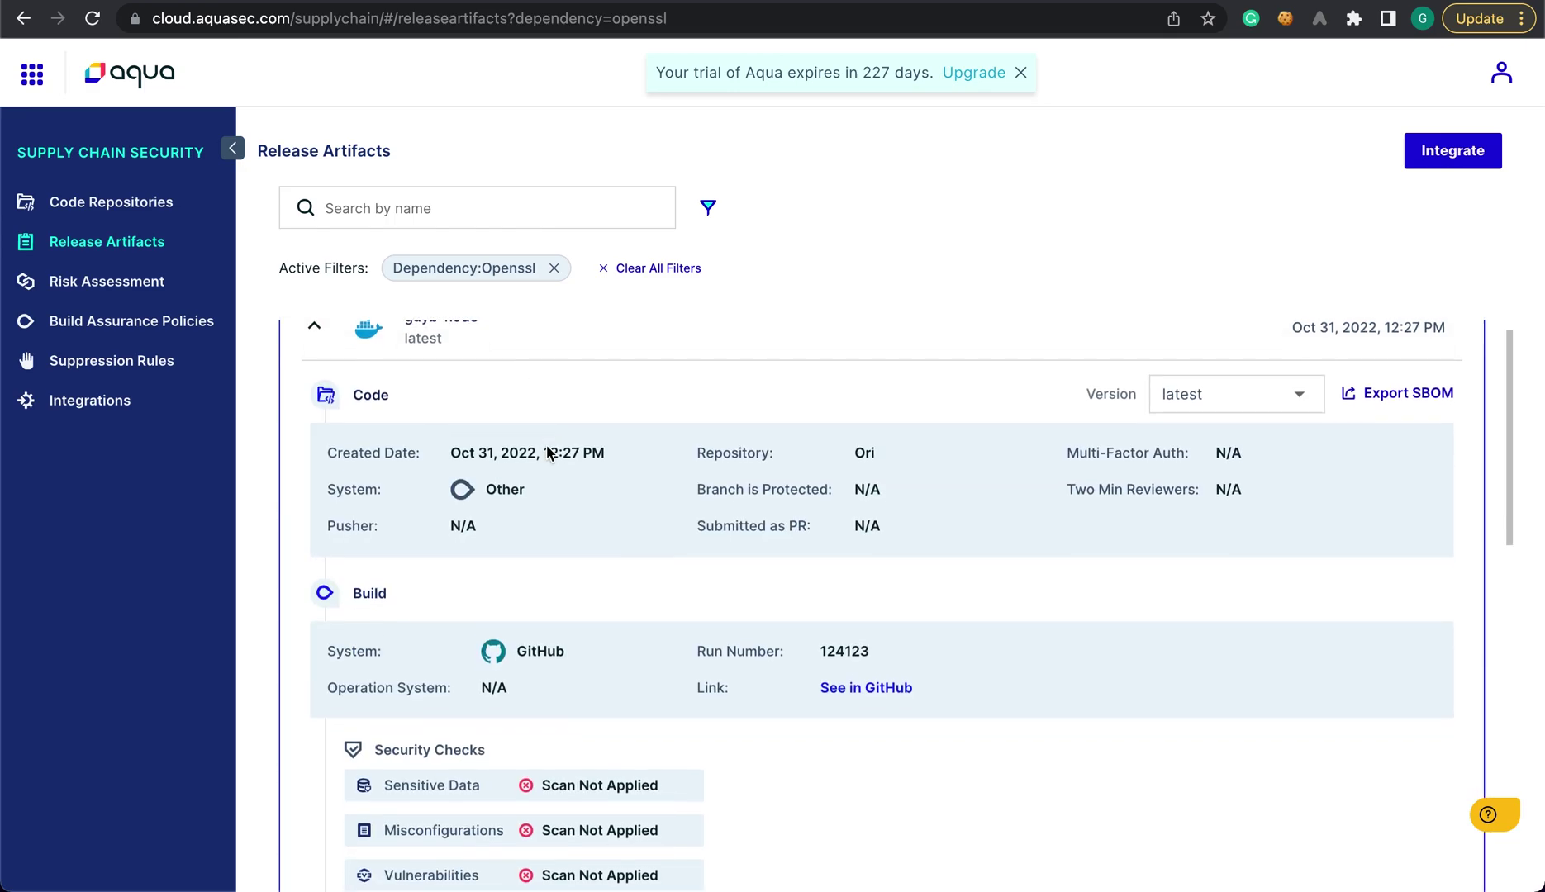
{"action": "scroll", "coordinate": [623, 620], "scroll_direction": "down", "scroll_amount": 4}
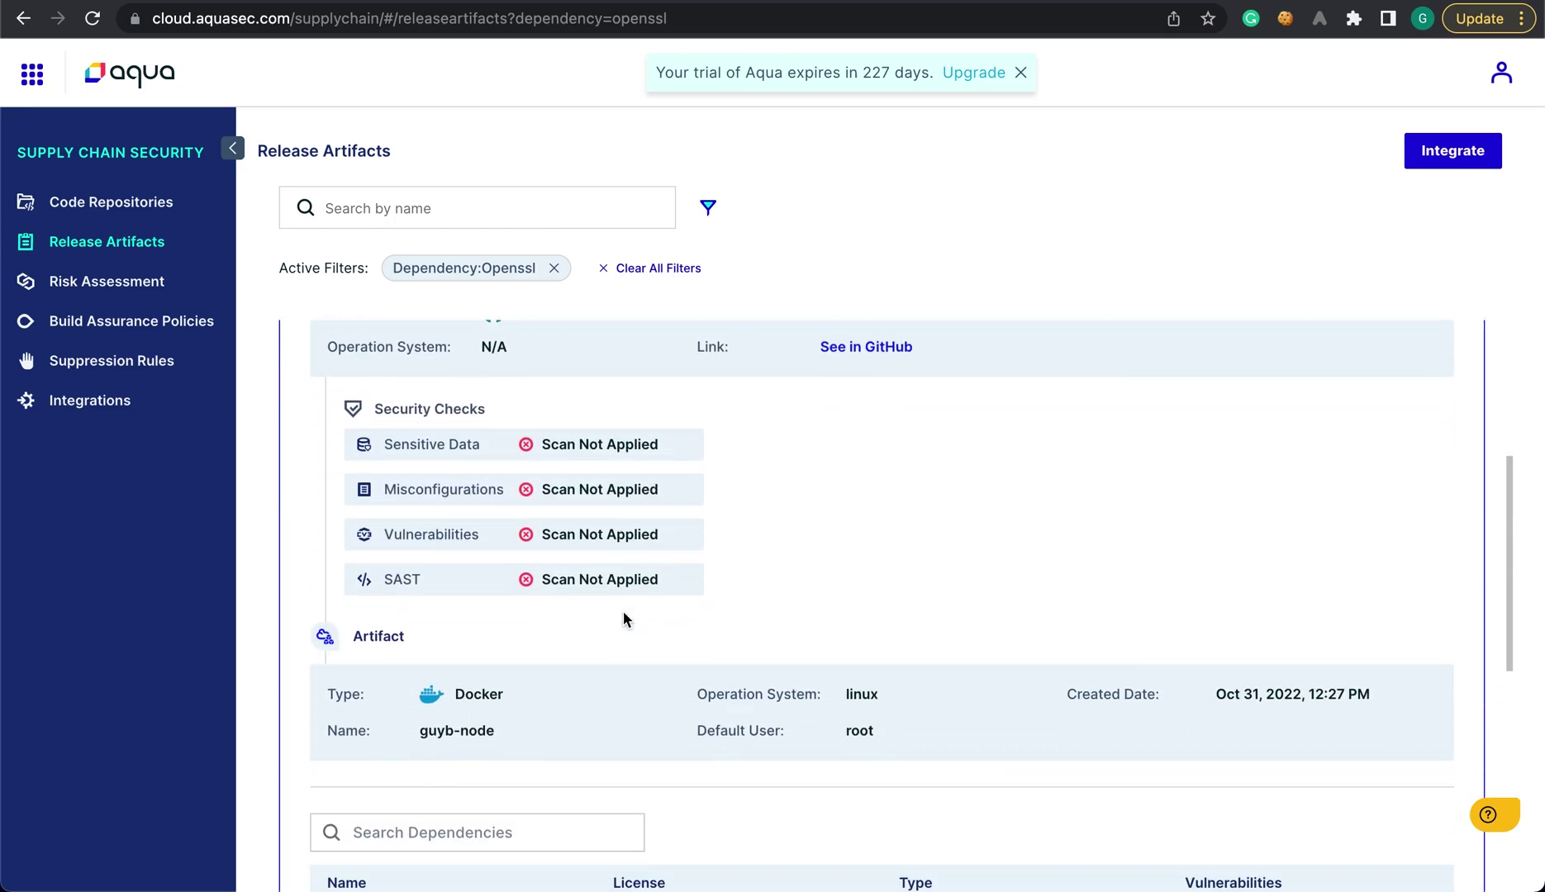
{"action": "scroll", "coordinate": [623, 620], "scroll_direction": "down", "scroll_amount": 4}
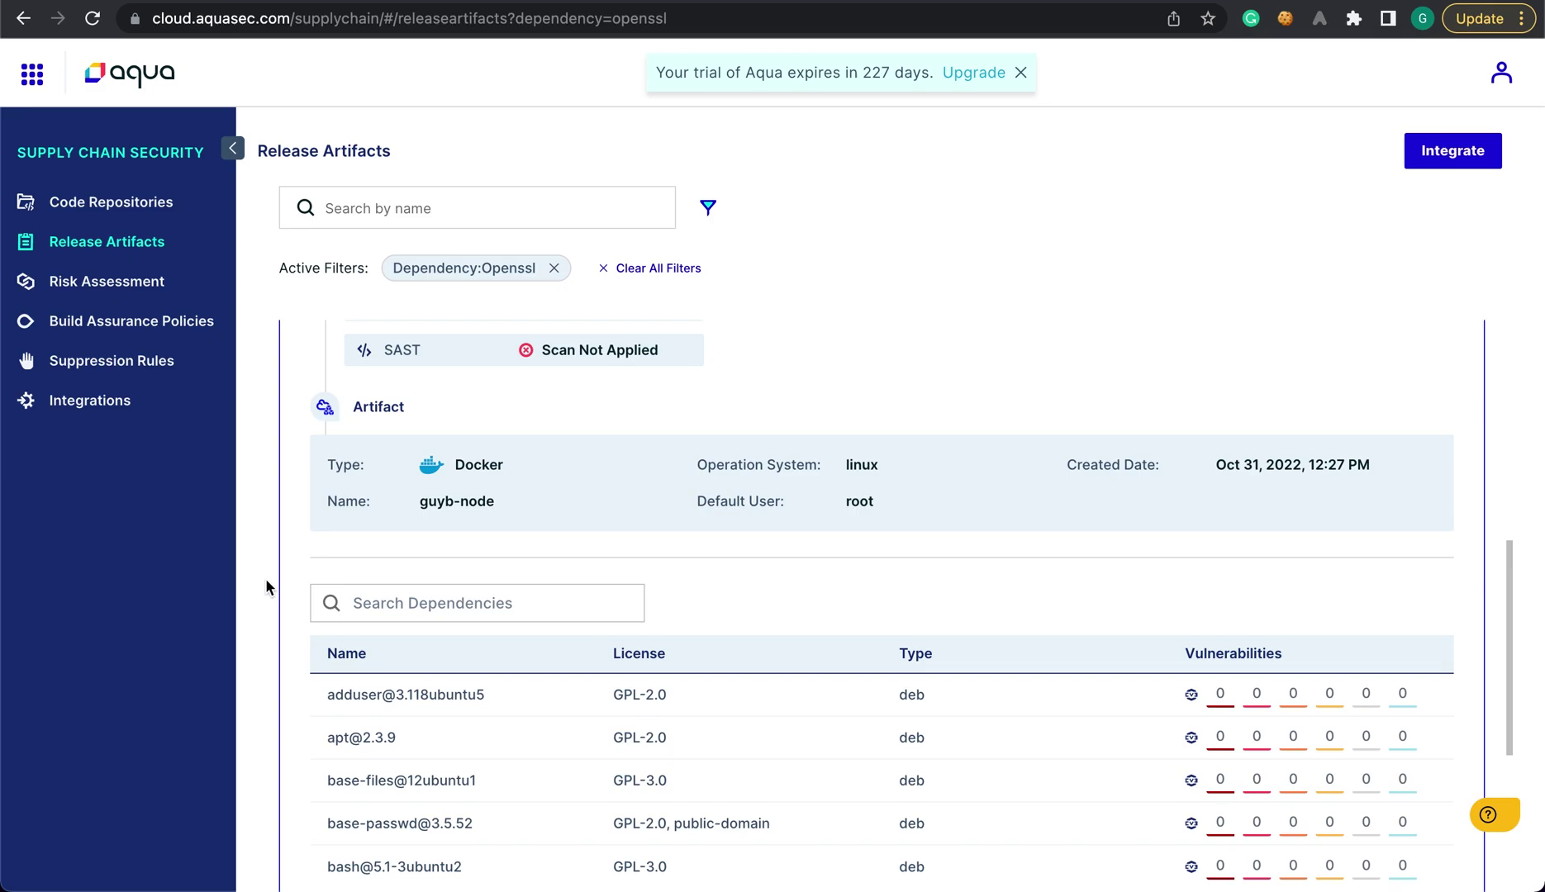
{"action": "scroll", "coordinate": [265, 580], "scroll_direction": "down", "scroll_amount": 2}
{"action": "type", "text": "openssl"}
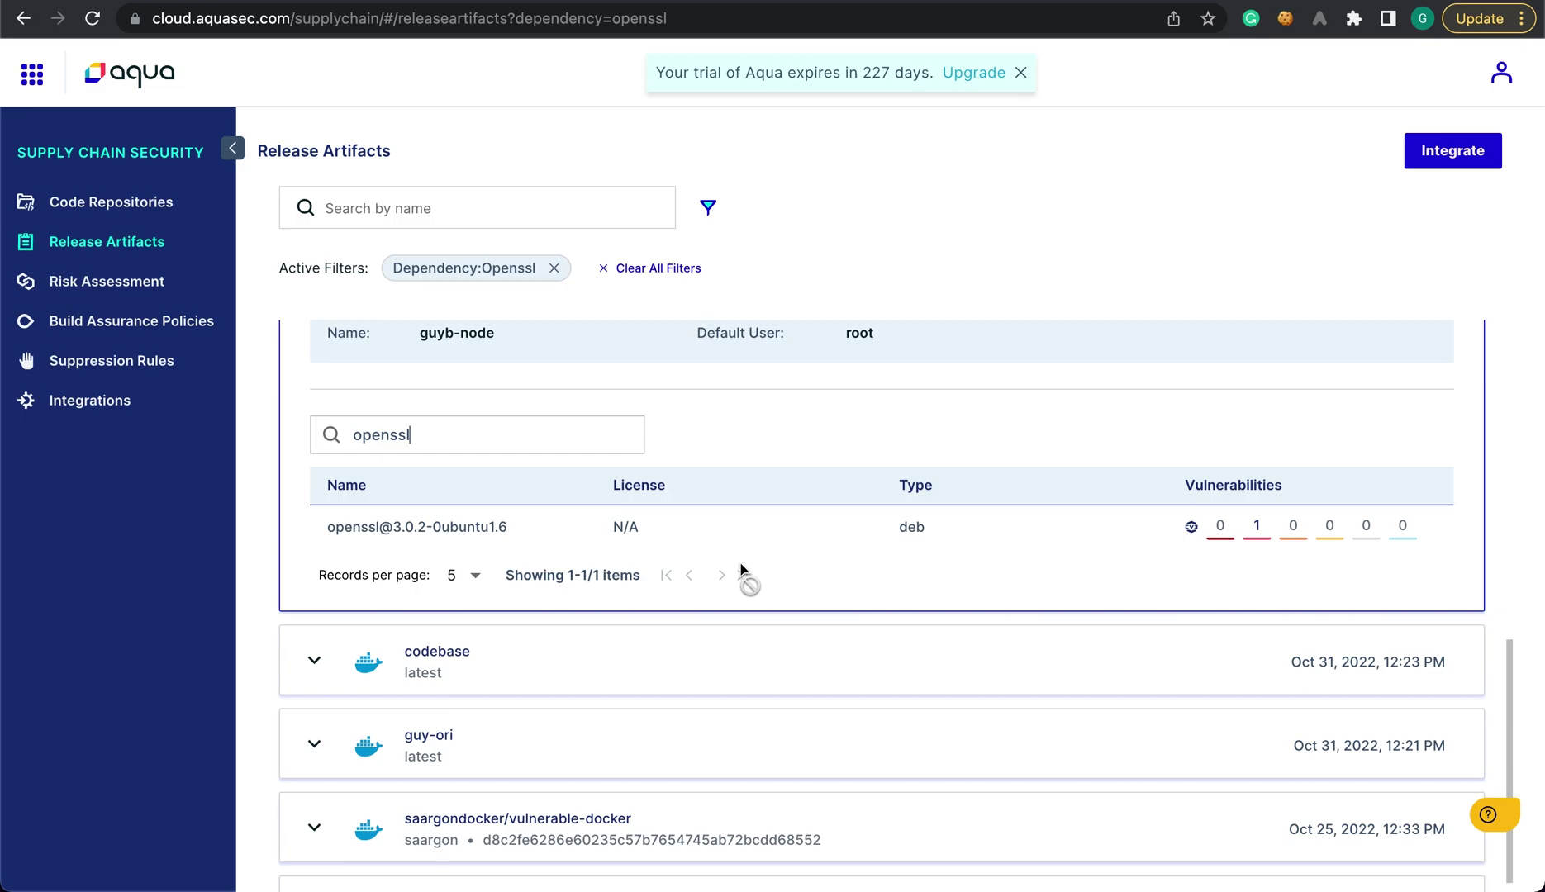
{"action": "left_click", "coordinate": [520, 684]}
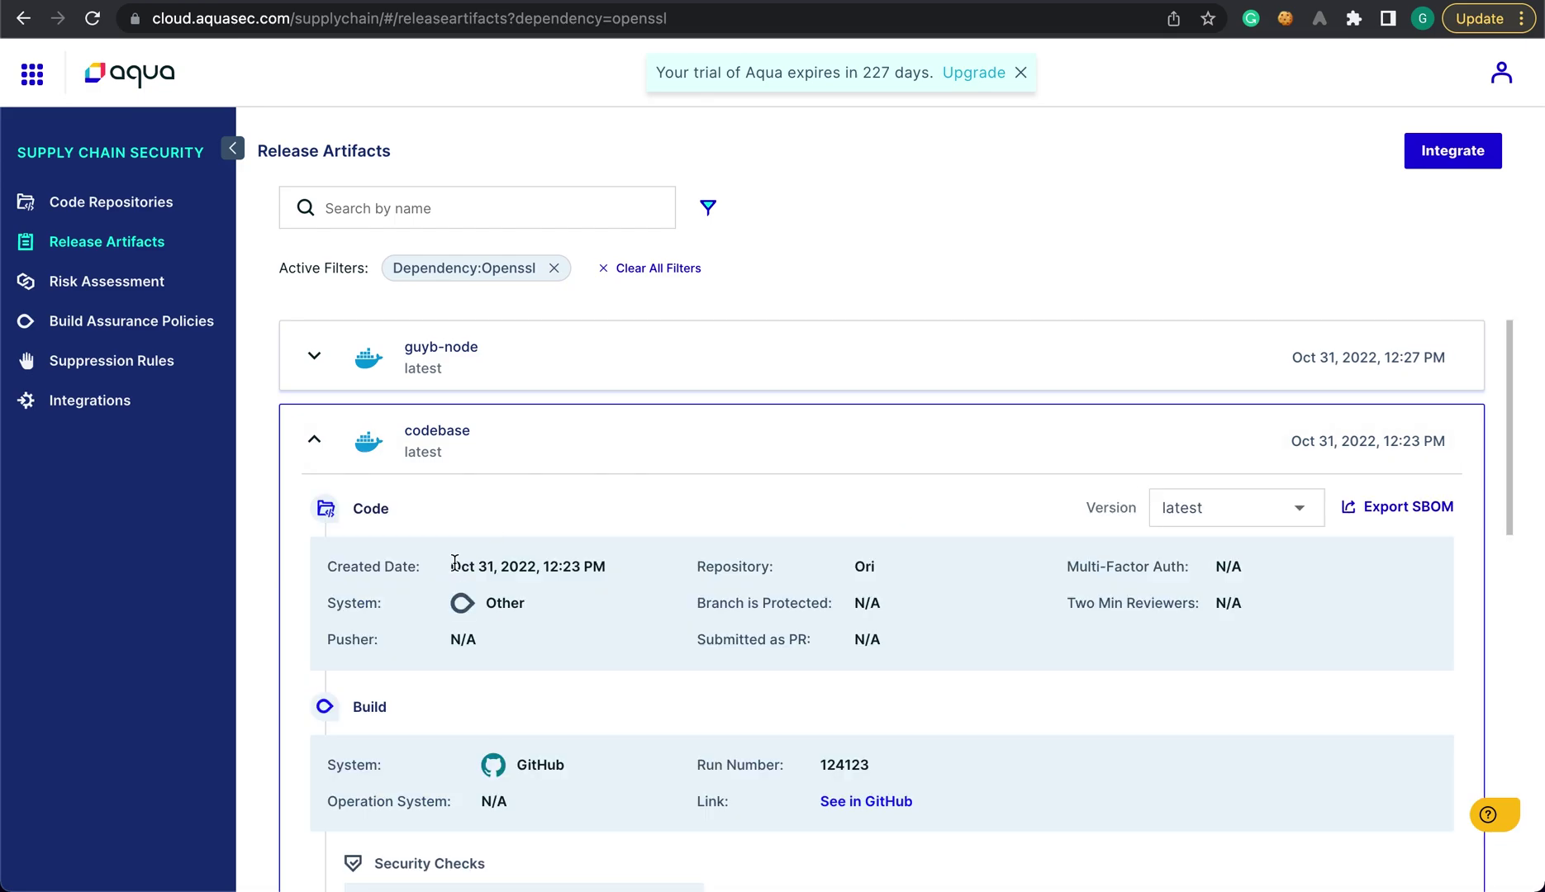
{"action": "left_click", "coordinate": [509, 200]}
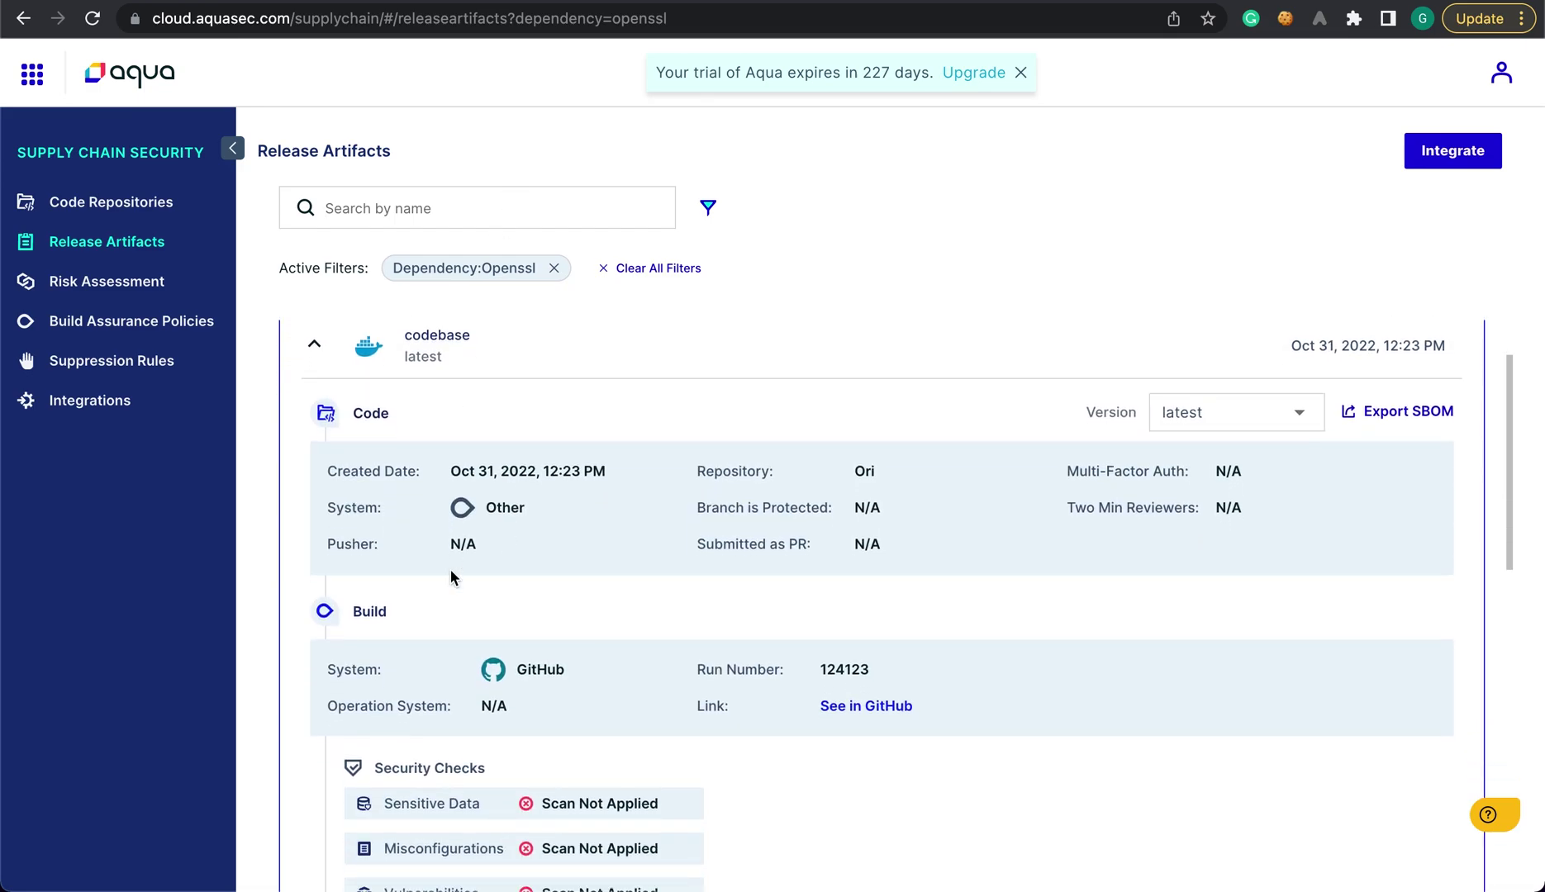
{"action": "scroll", "coordinate": [450, 576], "scroll_direction": "down", "scroll_amount": 5}
{"action": "left_click", "coordinate": [464, 644]}
{"action": "type", "text": "op"}
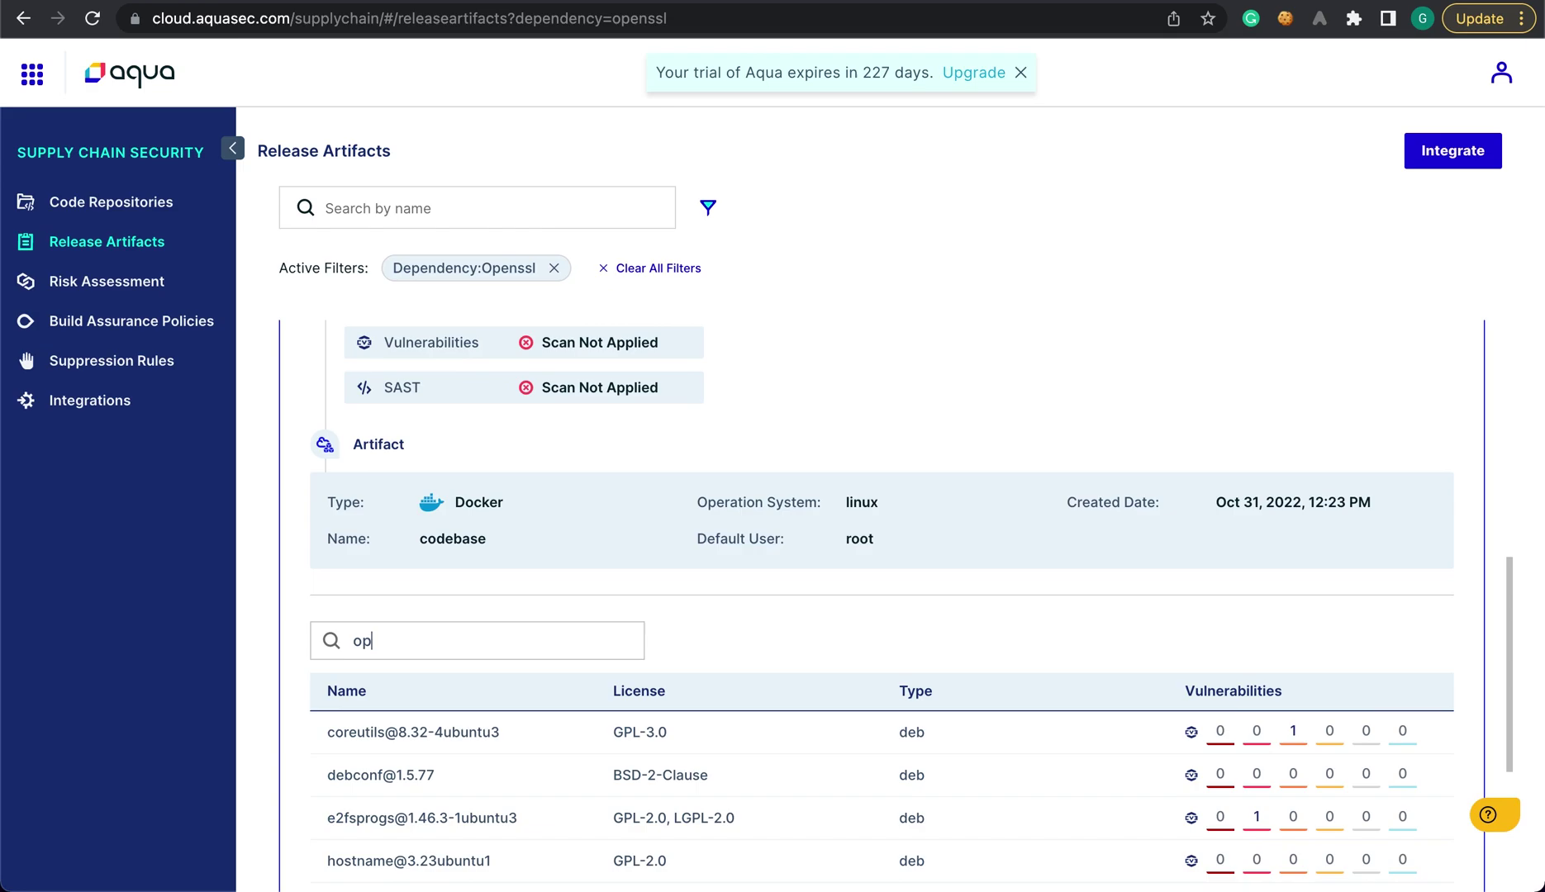
{"action": "type", "text": "en"}
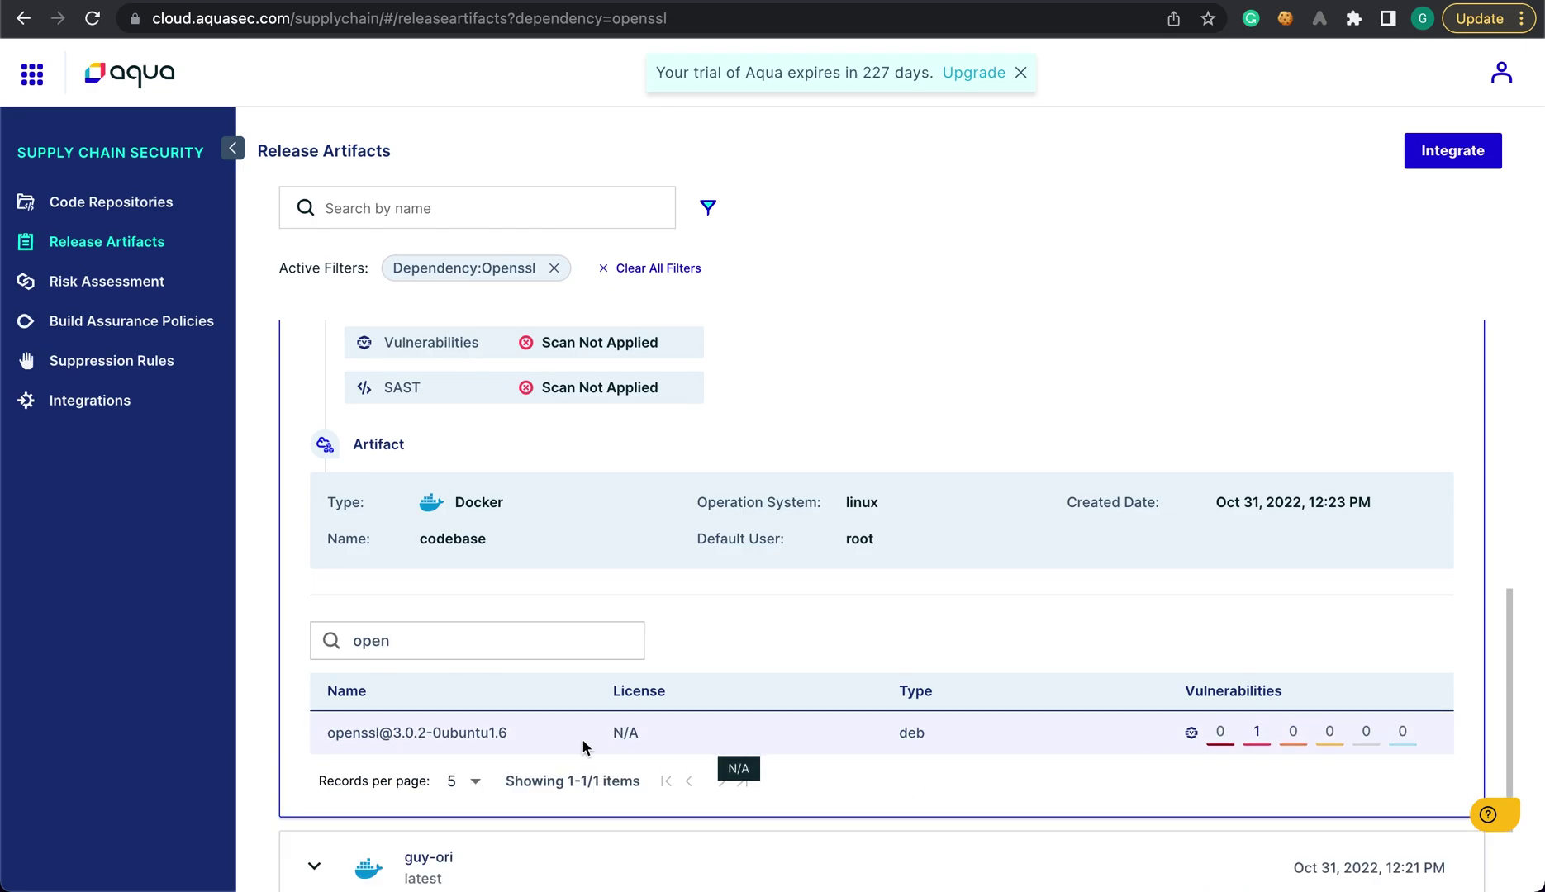
{"action": "scroll", "coordinate": [518, 742], "scroll_direction": "down", "scroll_amount": 1}
{"action": "scroll", "coordinate": [448, 746], "scroll_direction": "down", "scroll_amount": 1}
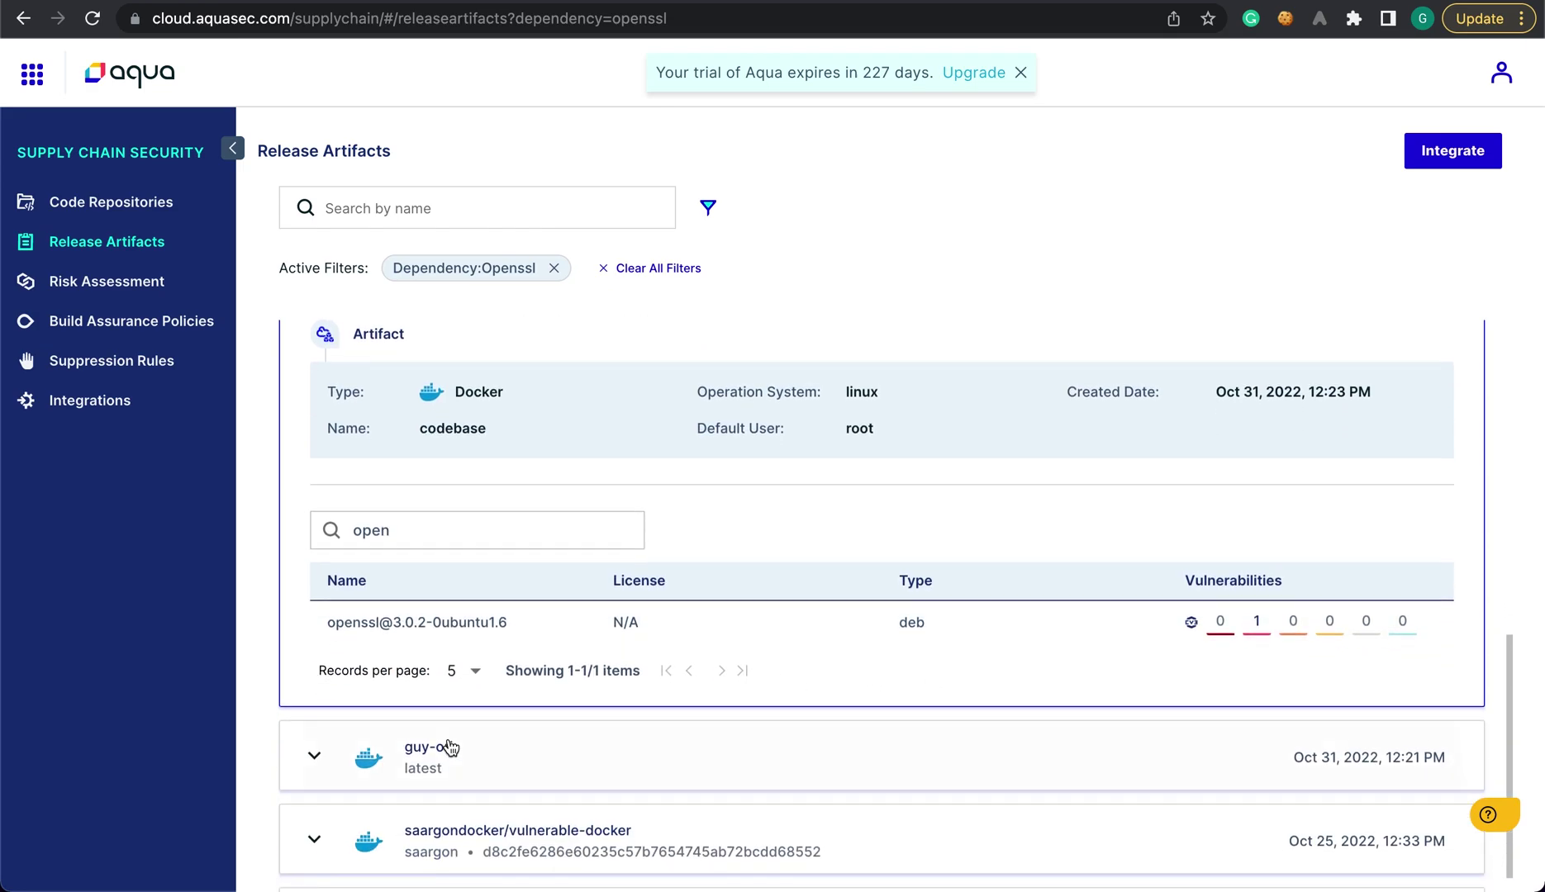